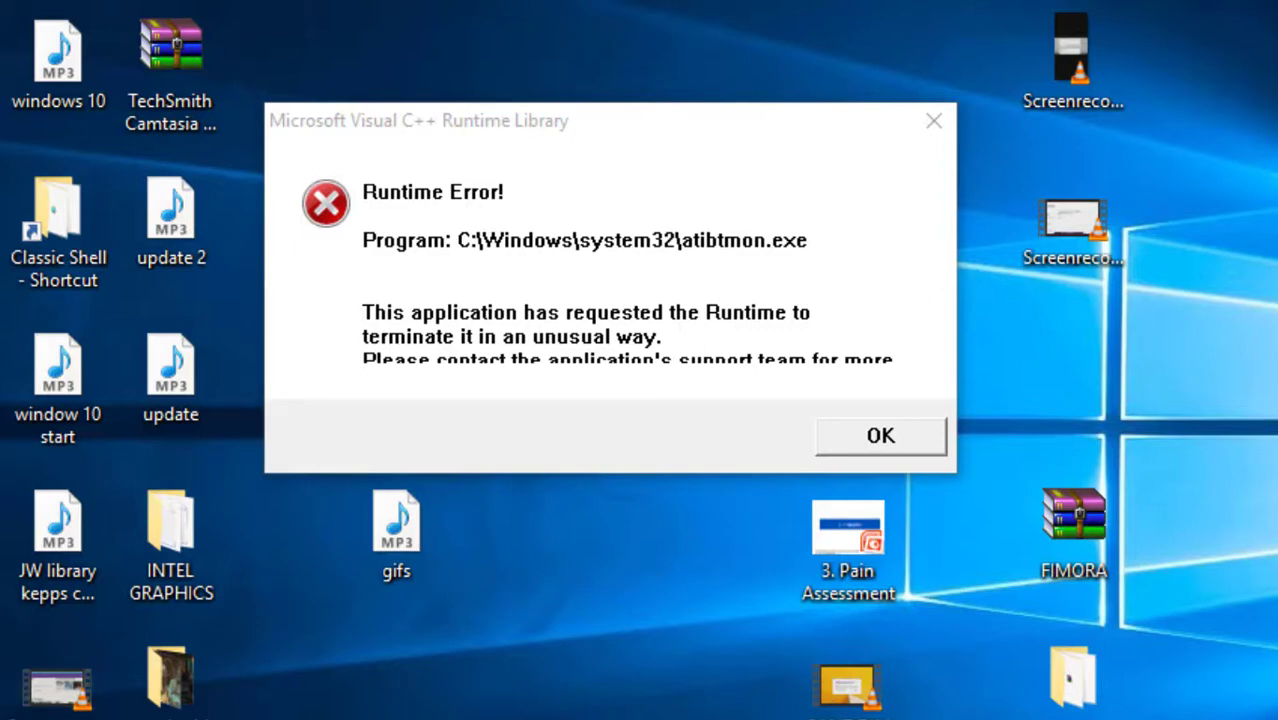
Step: Open the Start menu while the atibtmon.exe runtime error is still showing
key(super)
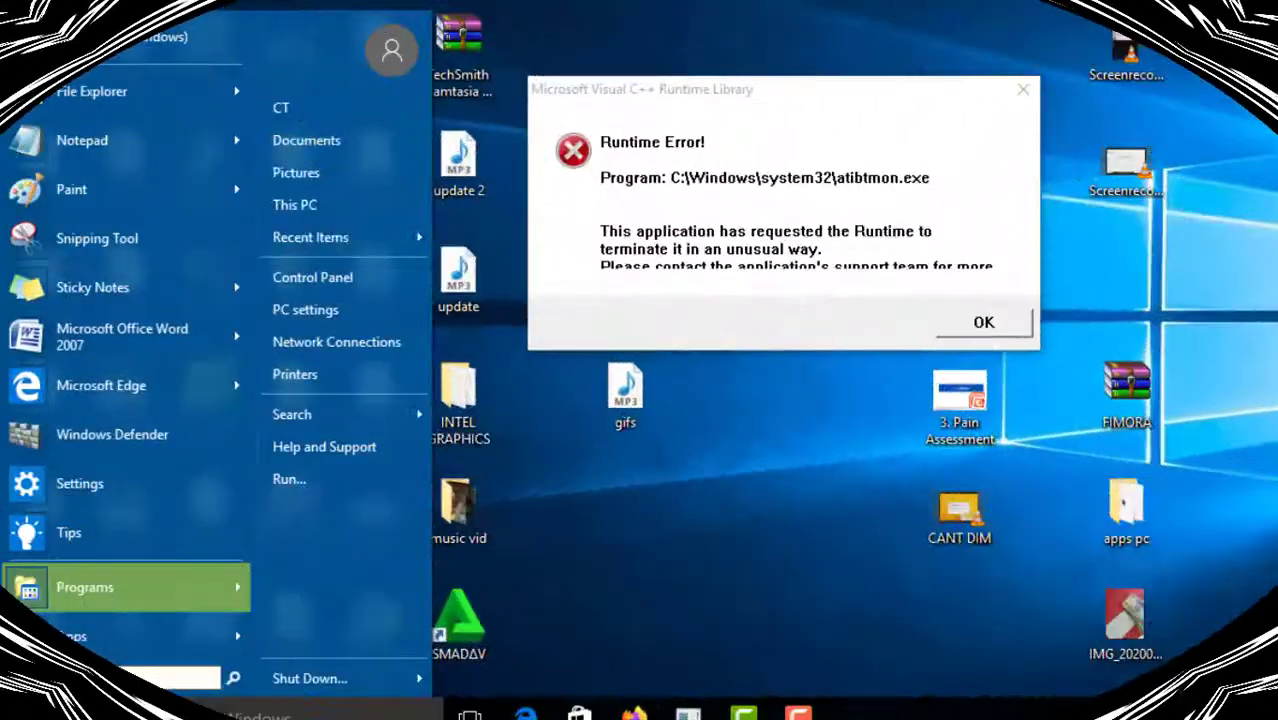
Step: Search the Start menu for 'control pan' to list the Control Panel matches
text(con)
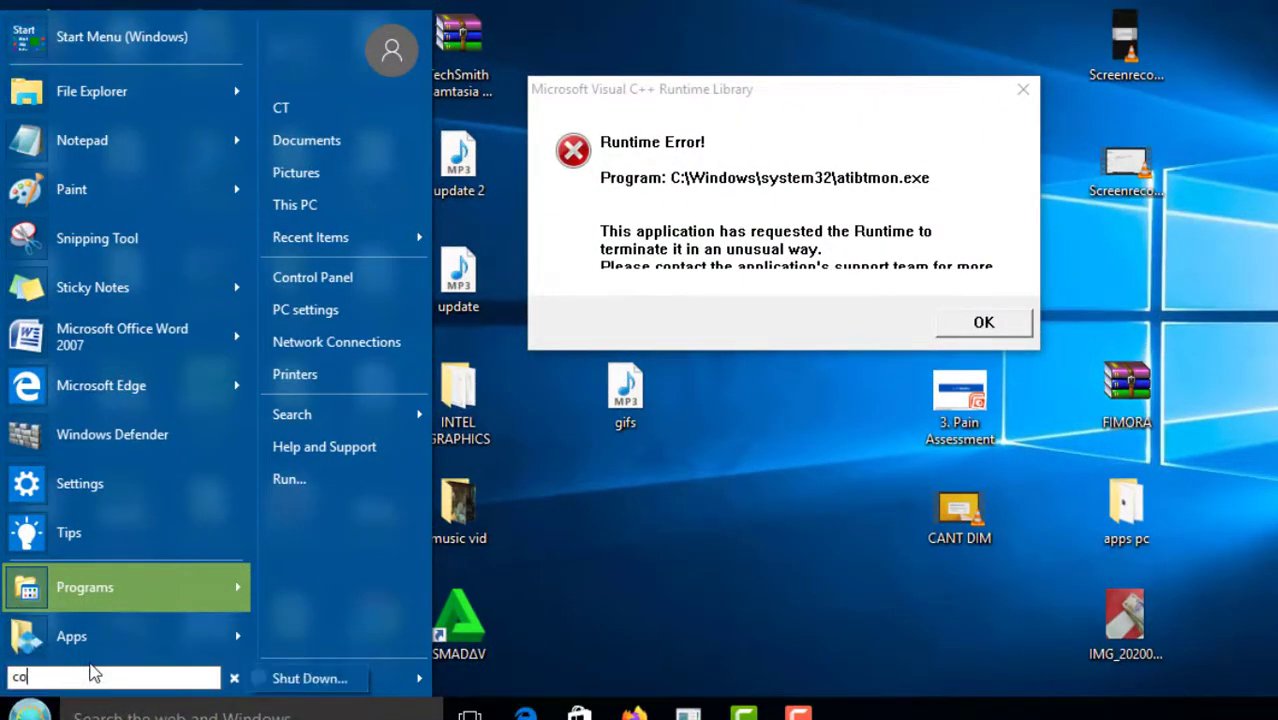
text(tr)
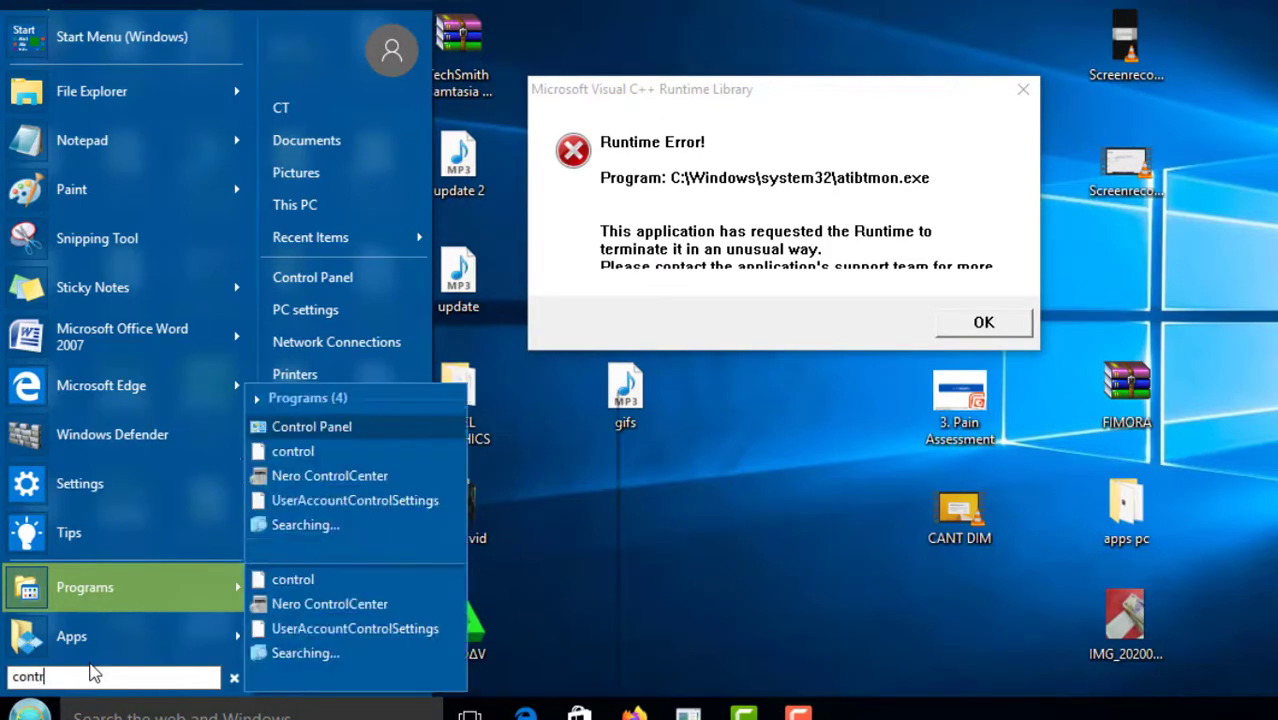
text(ol)
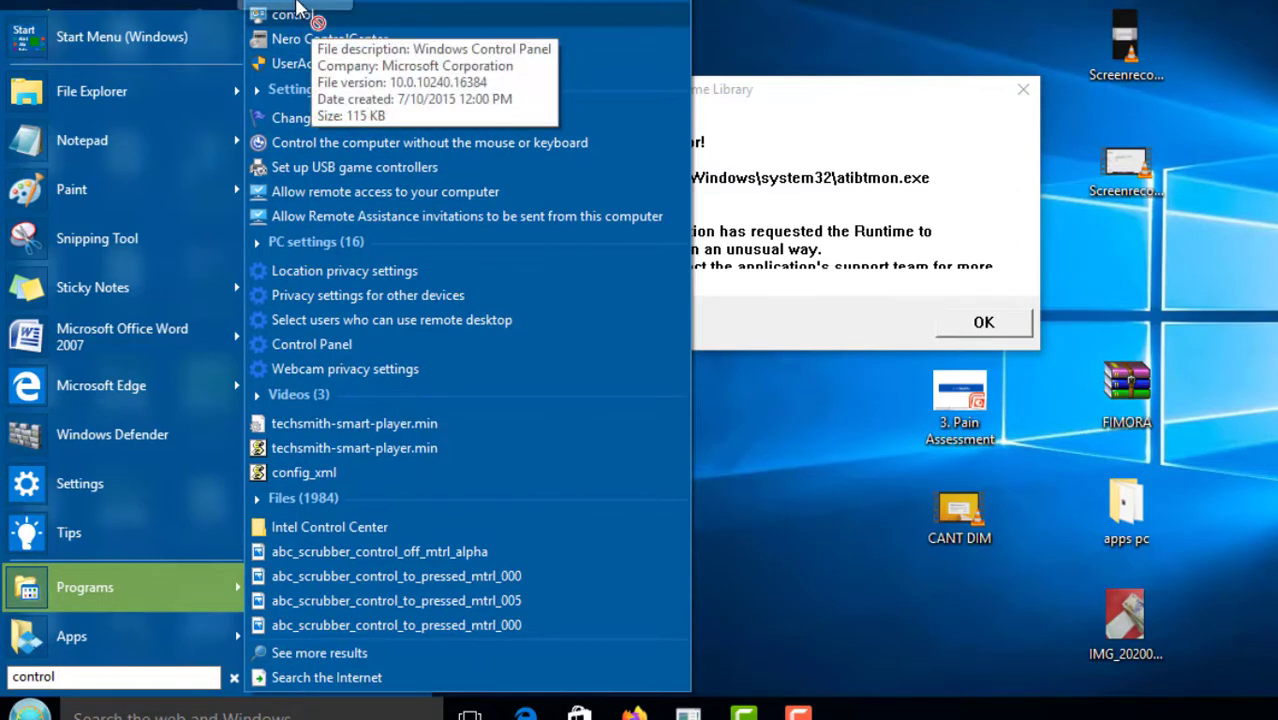
drag(300, 16, 298, 13)
key(Escape)
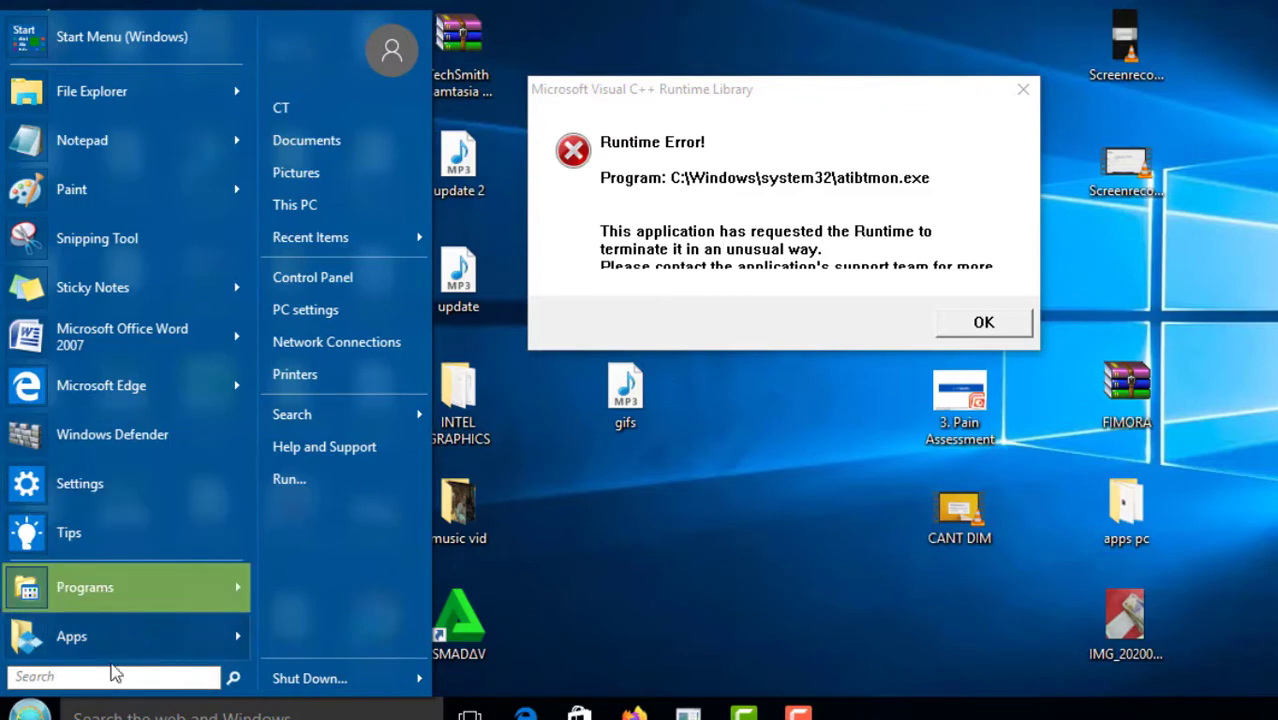
click(108, 676)
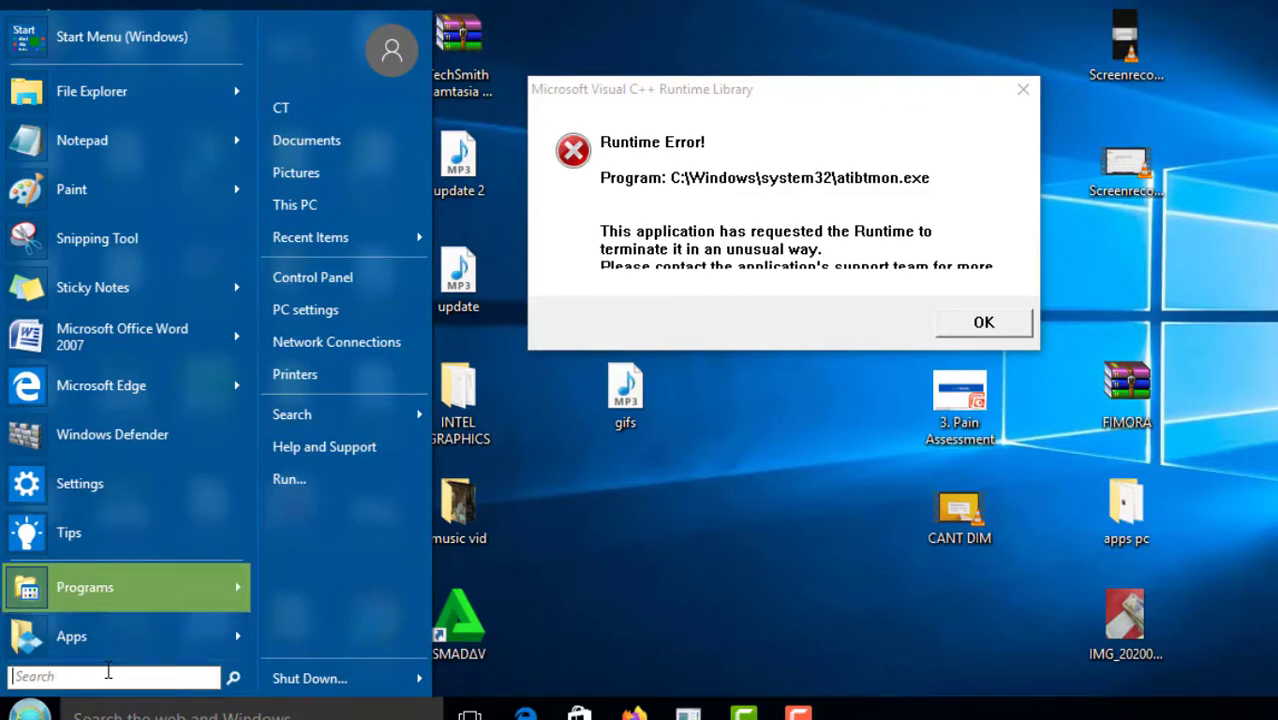
text(c)
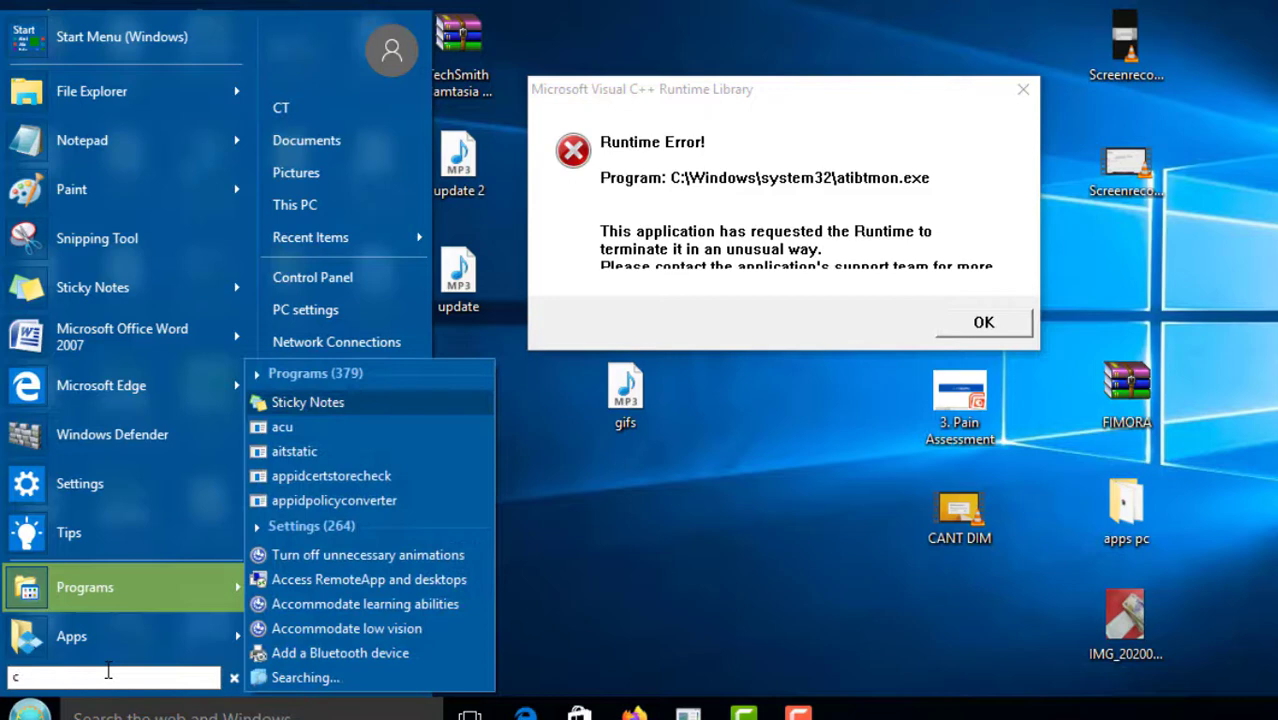
text(on)
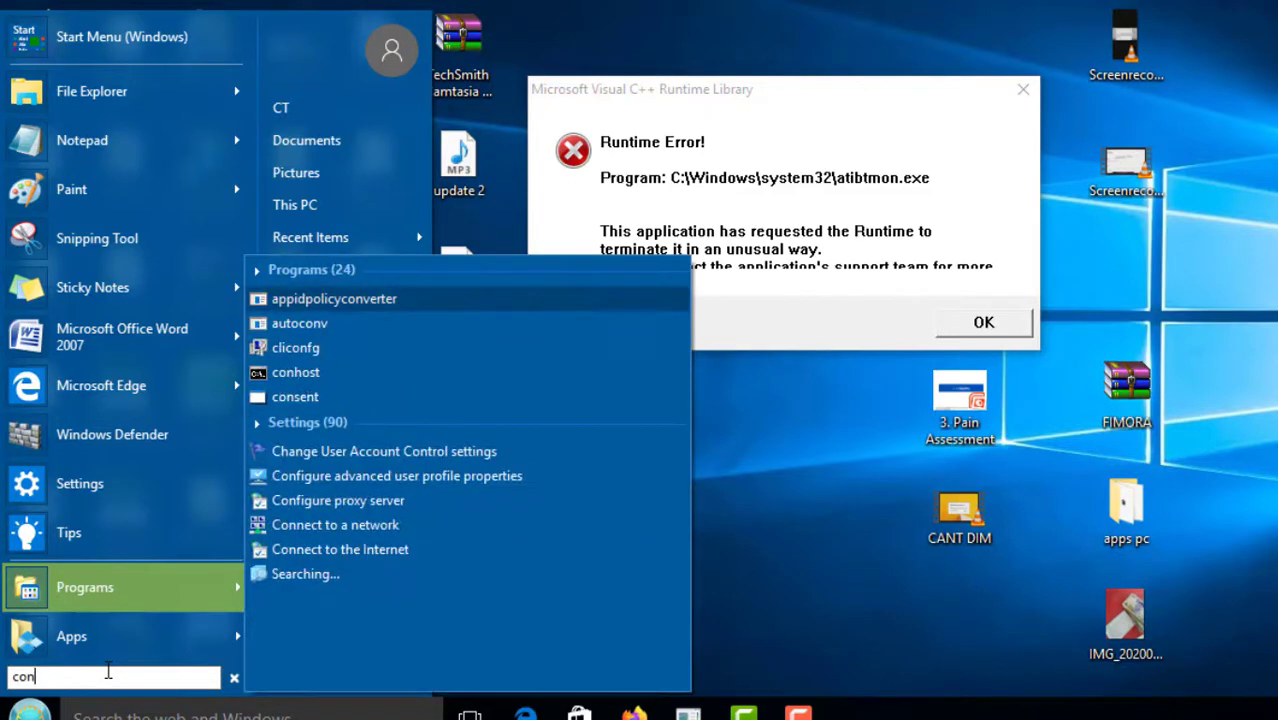
text(trol )
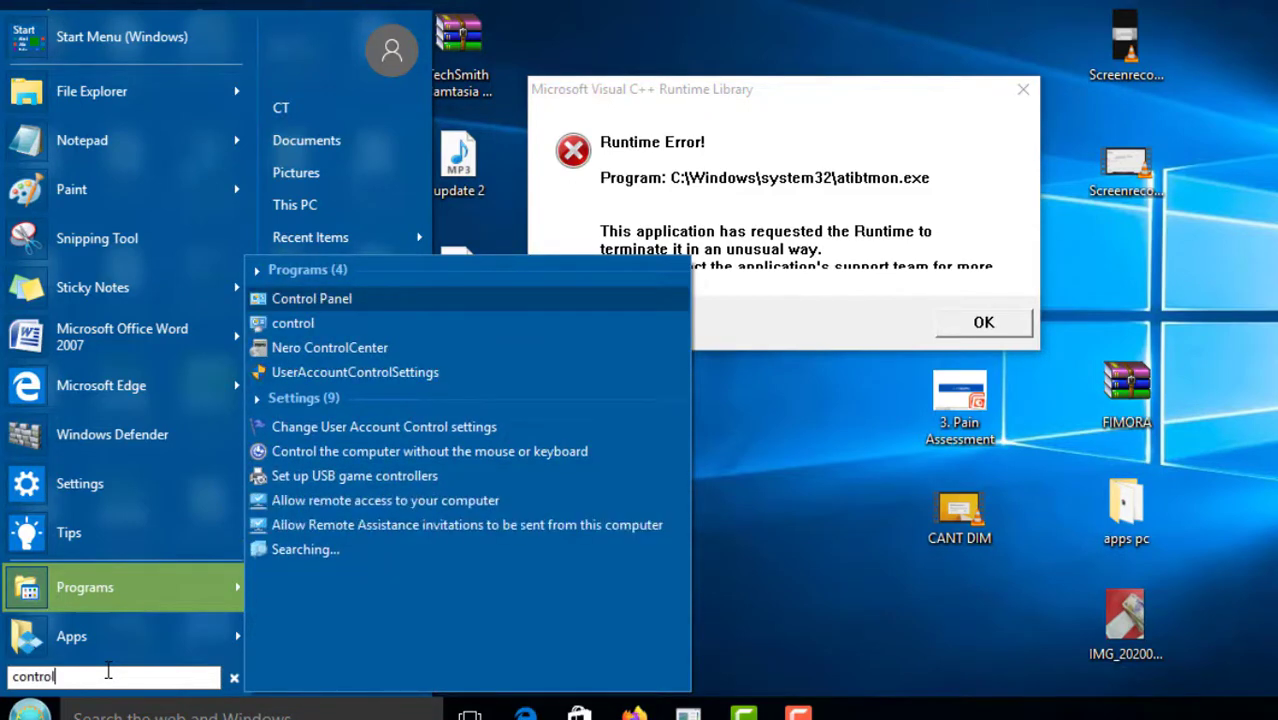
text(p)
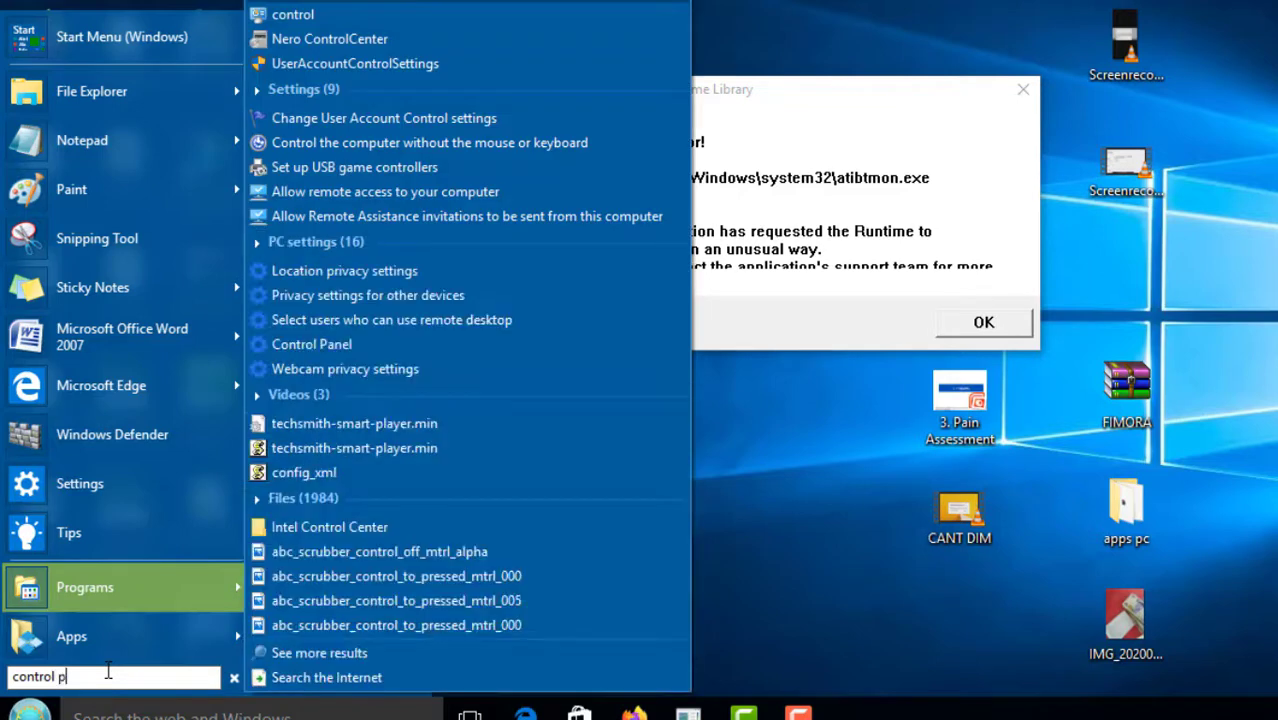
text(an)
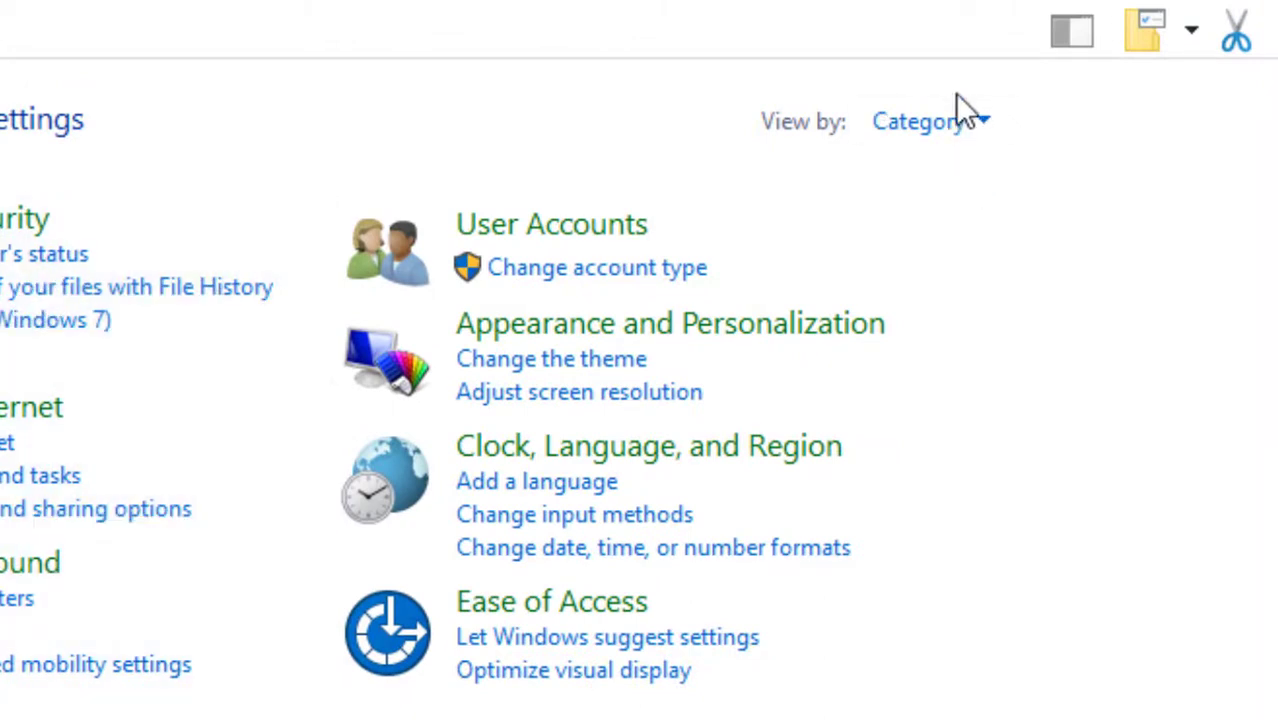
Step: Switch Control Panel's View by setting from categories to Small icons
click(925, 126)
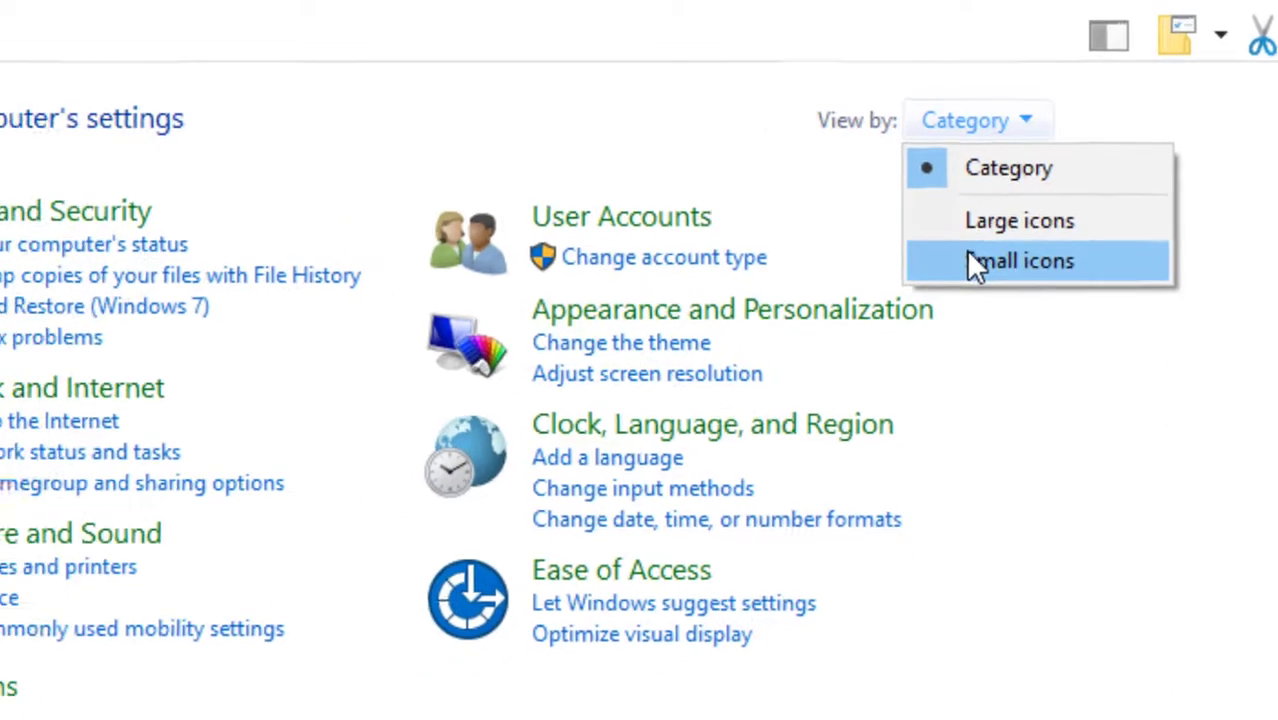
click(975, 265)
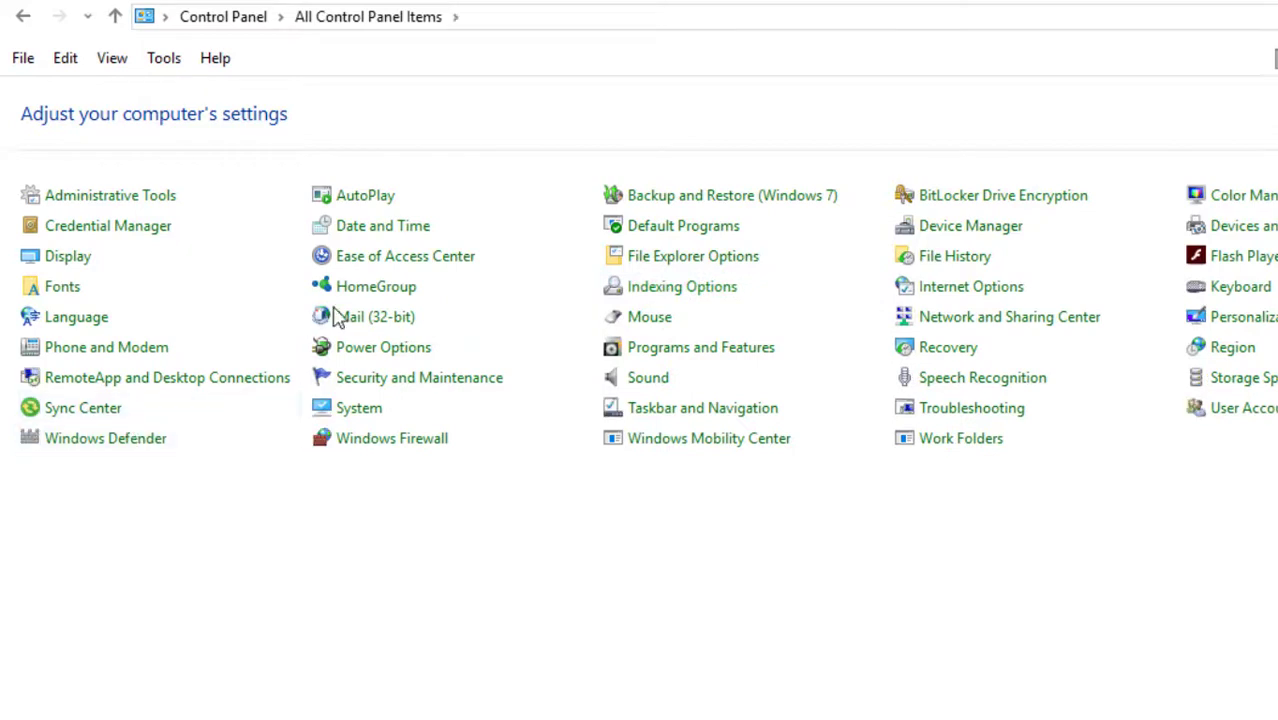
Step: Open Power Options and the Balanced (recommended) plan's settings page
click(407, 357)
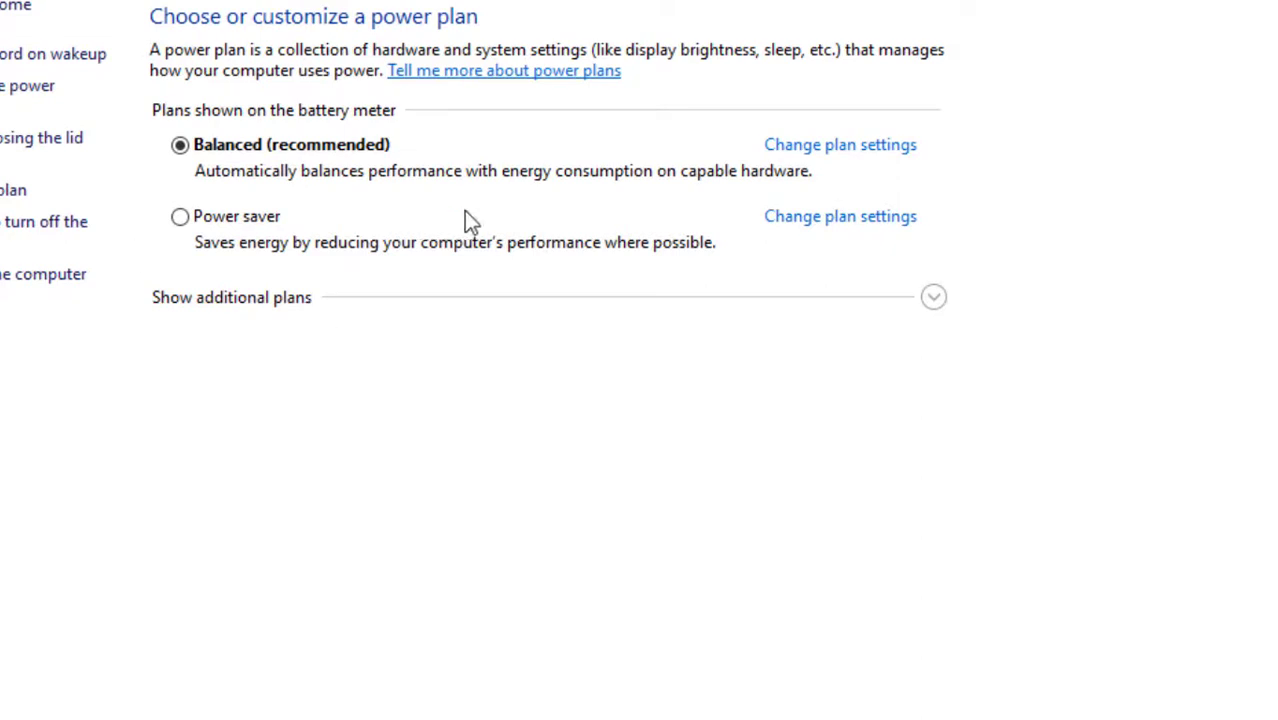
click(856, 158)
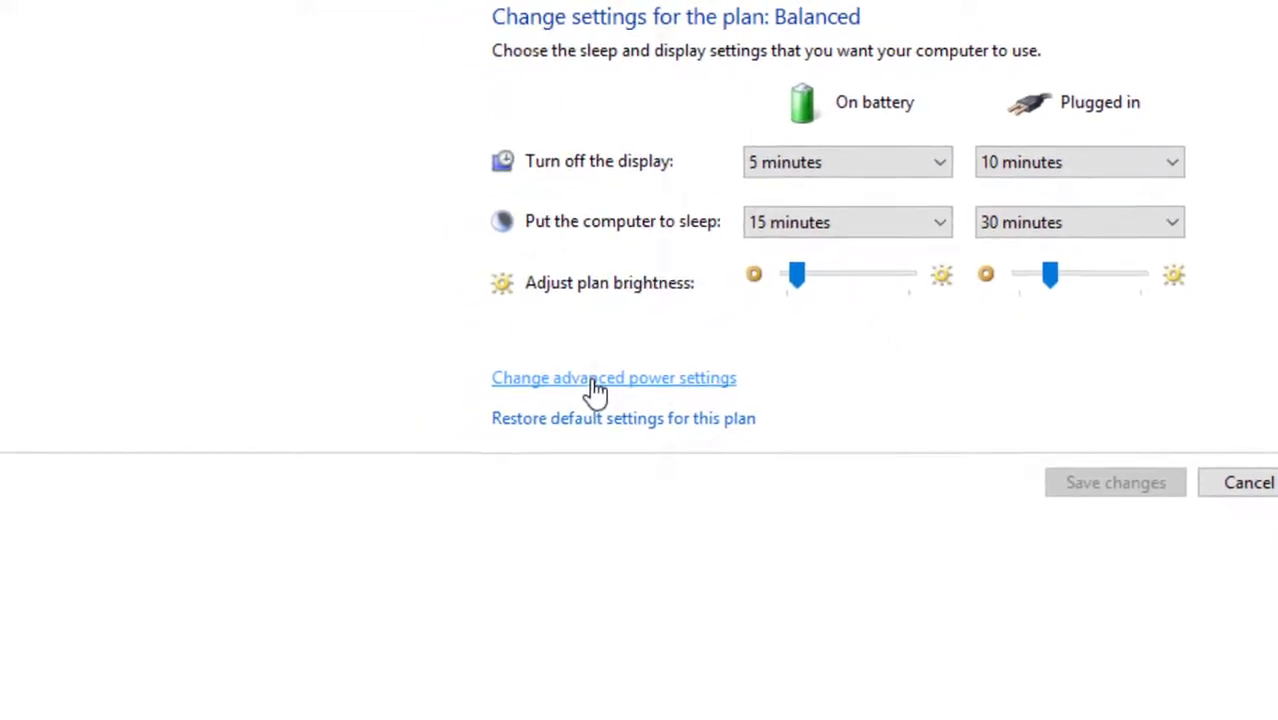
Step: Open the Balanced plan's advanced power settings and expand ATI Graphics Power Settings > ATI Powerplay Settings
click(575, 395)
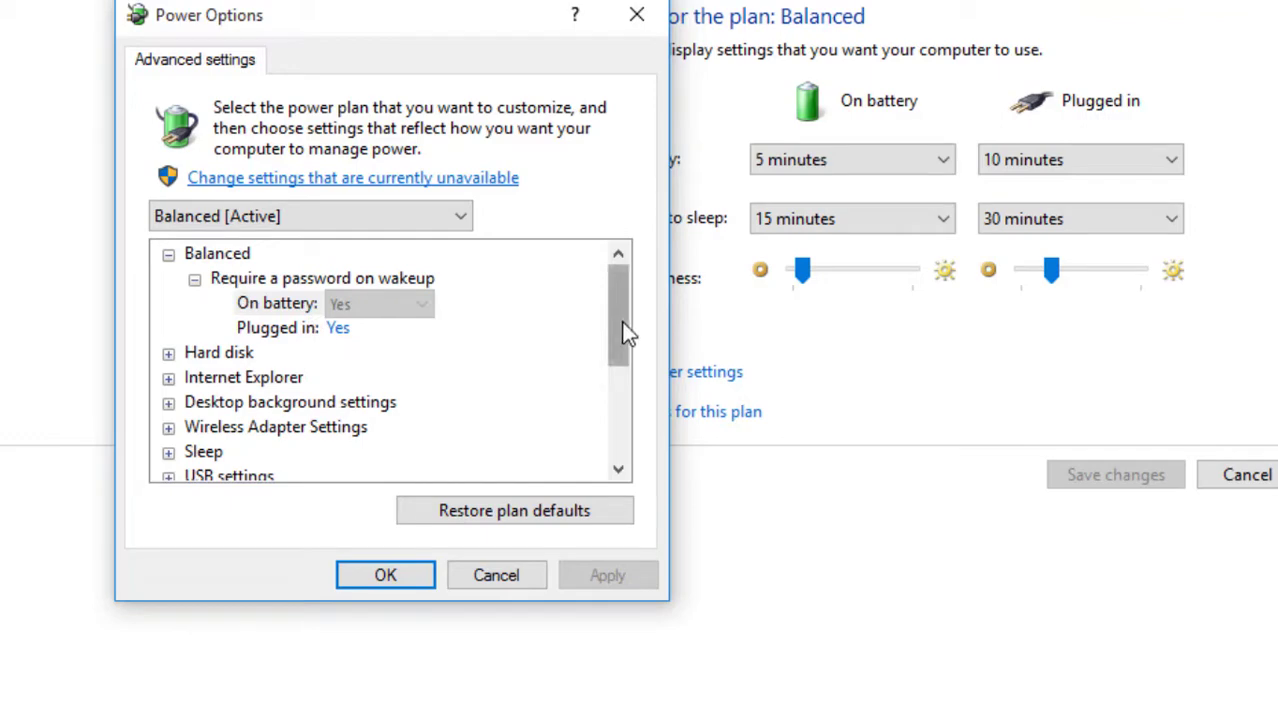
drag(621, 320, 629, 437)
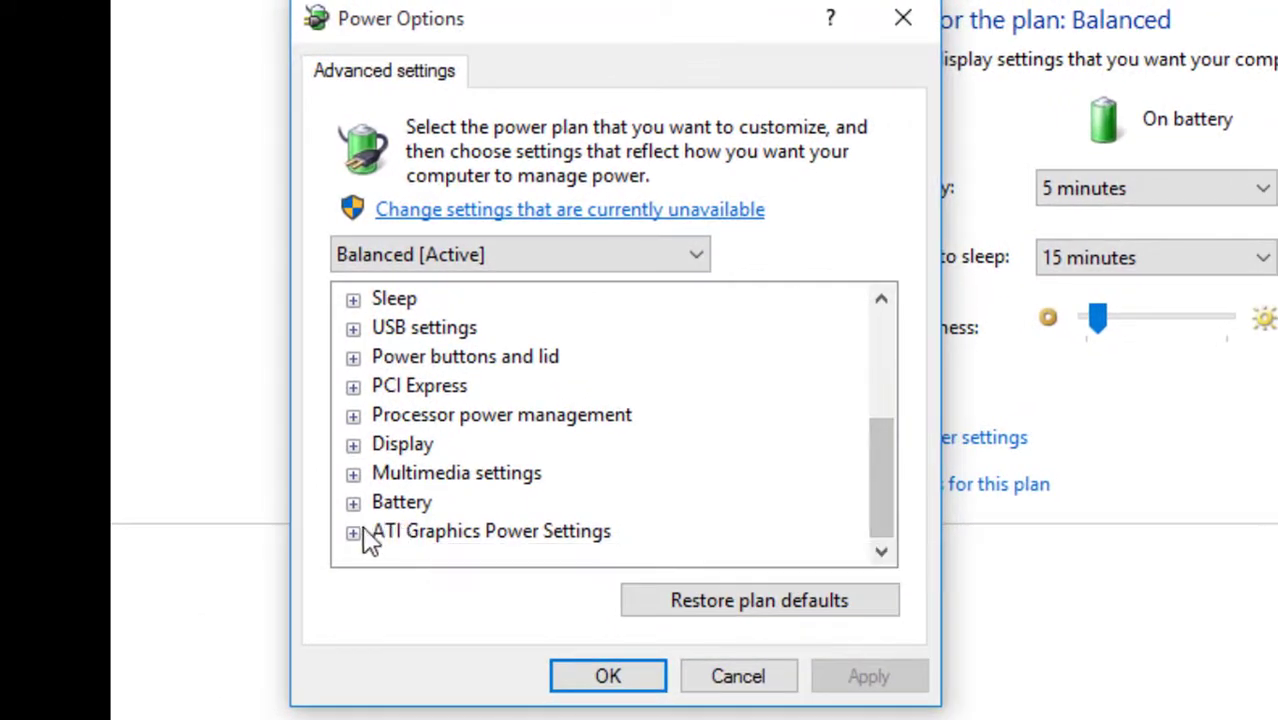
click(353, 533)
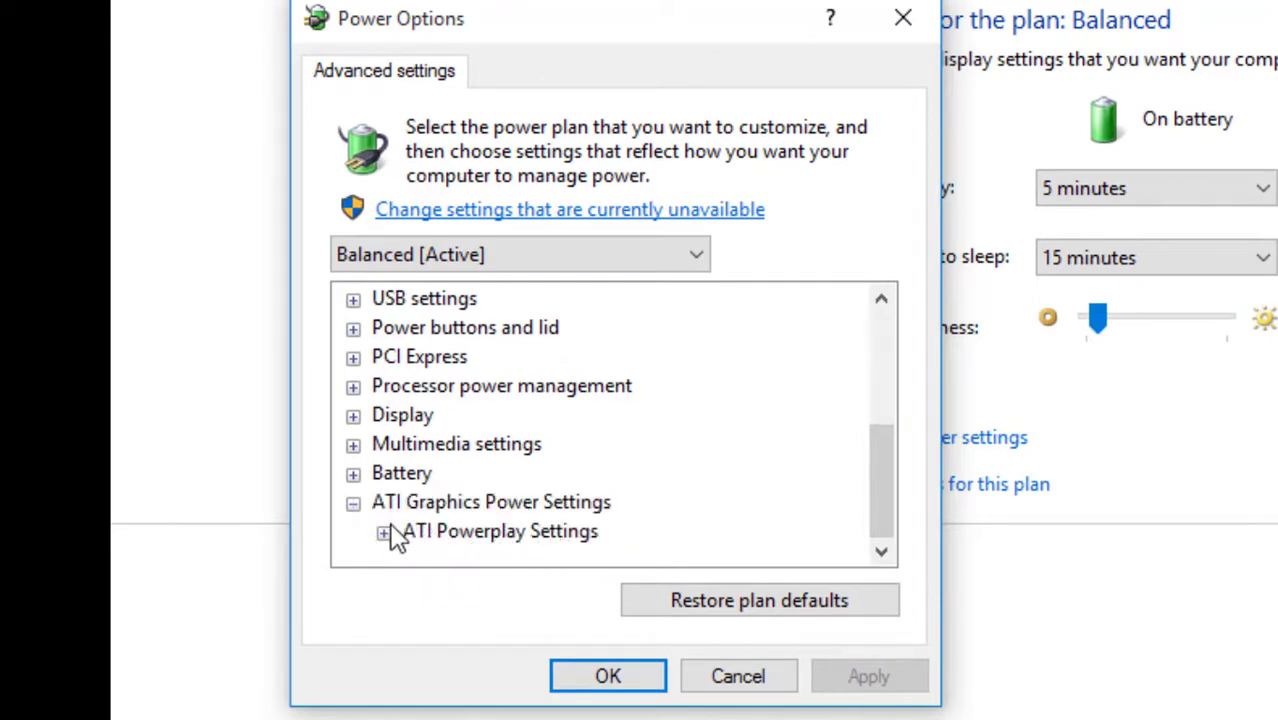
click(384, 532)
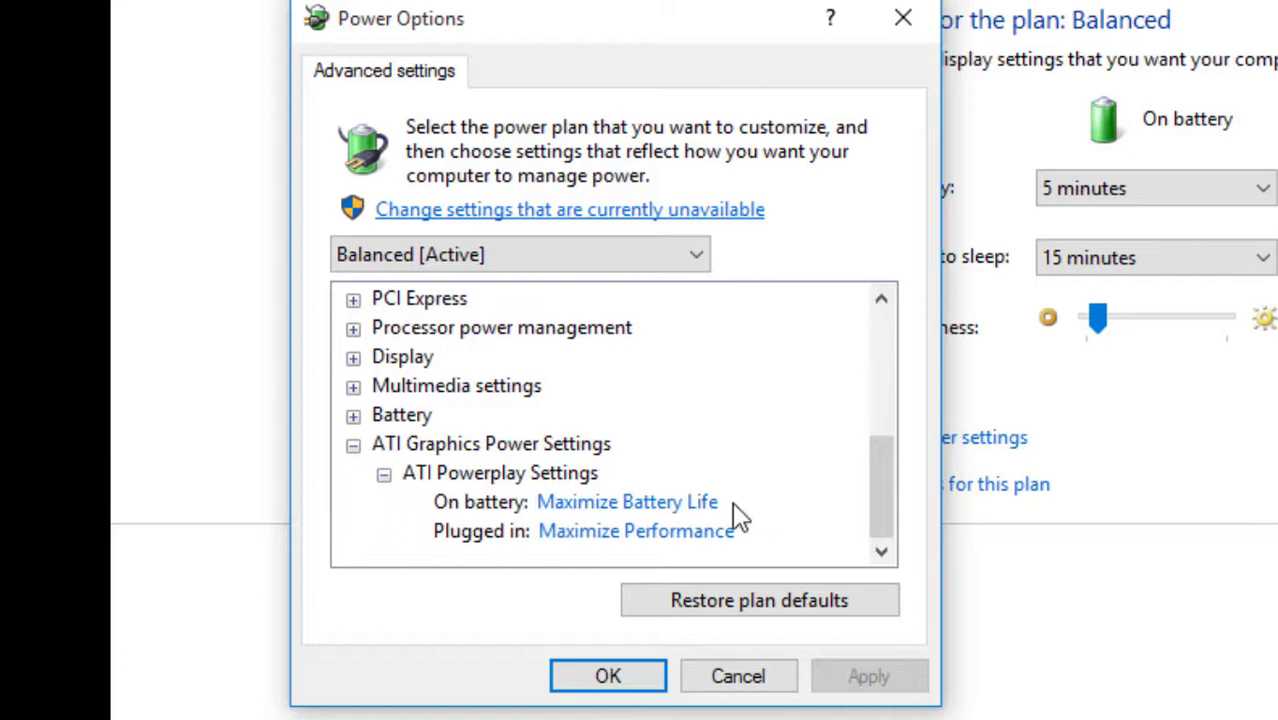
Step: Set the on-battery PowerPlay mode to Maximize Battery Life
click(665, 505)
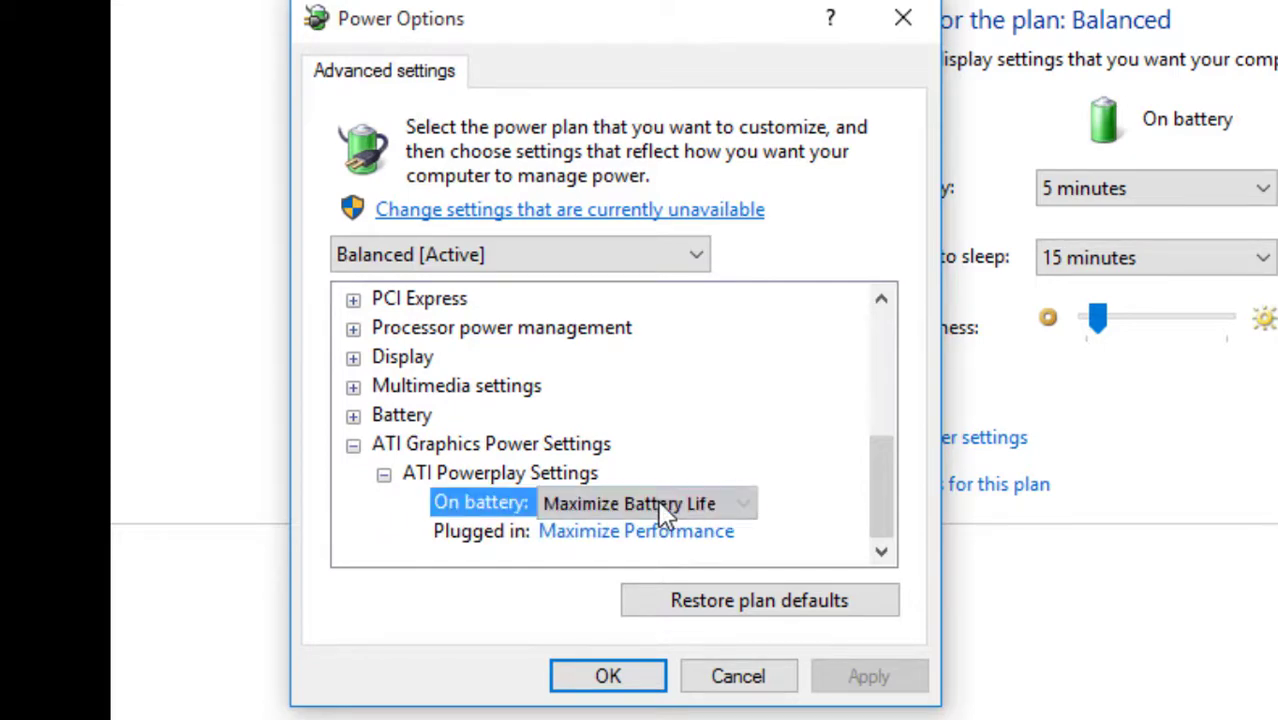
click(745, 512)
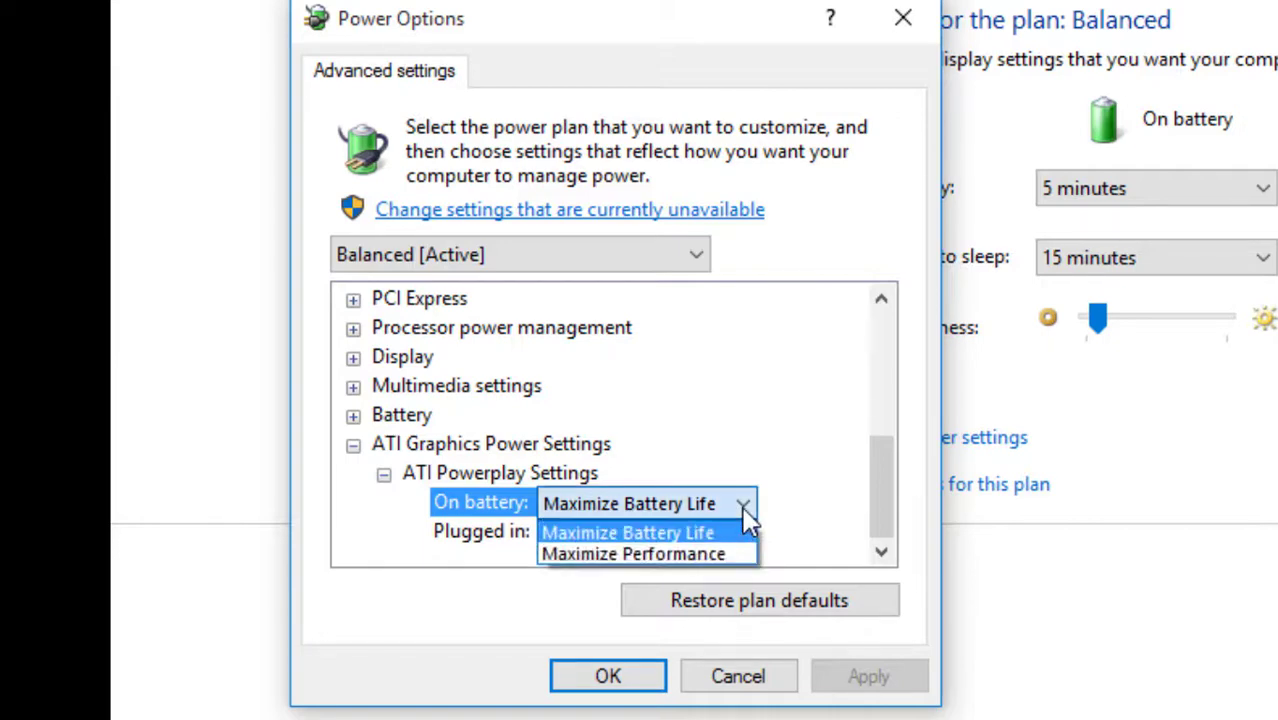
click(692, 555)
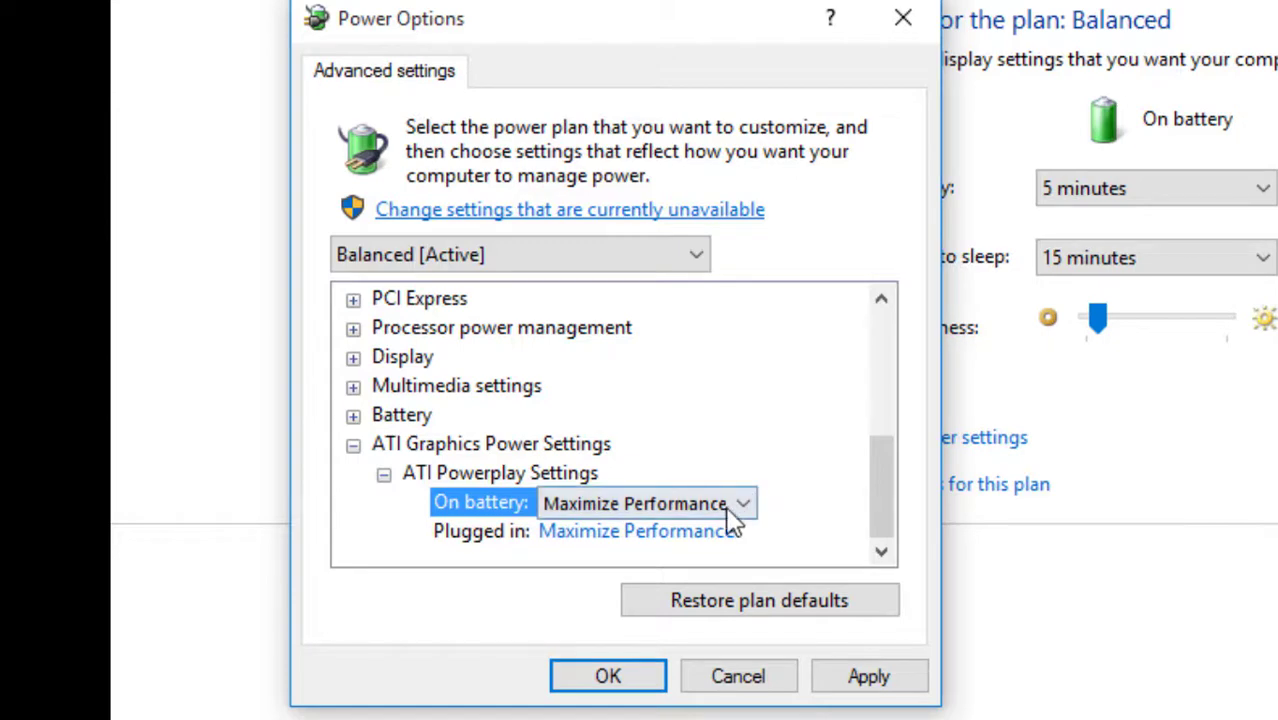
click(731, 510)
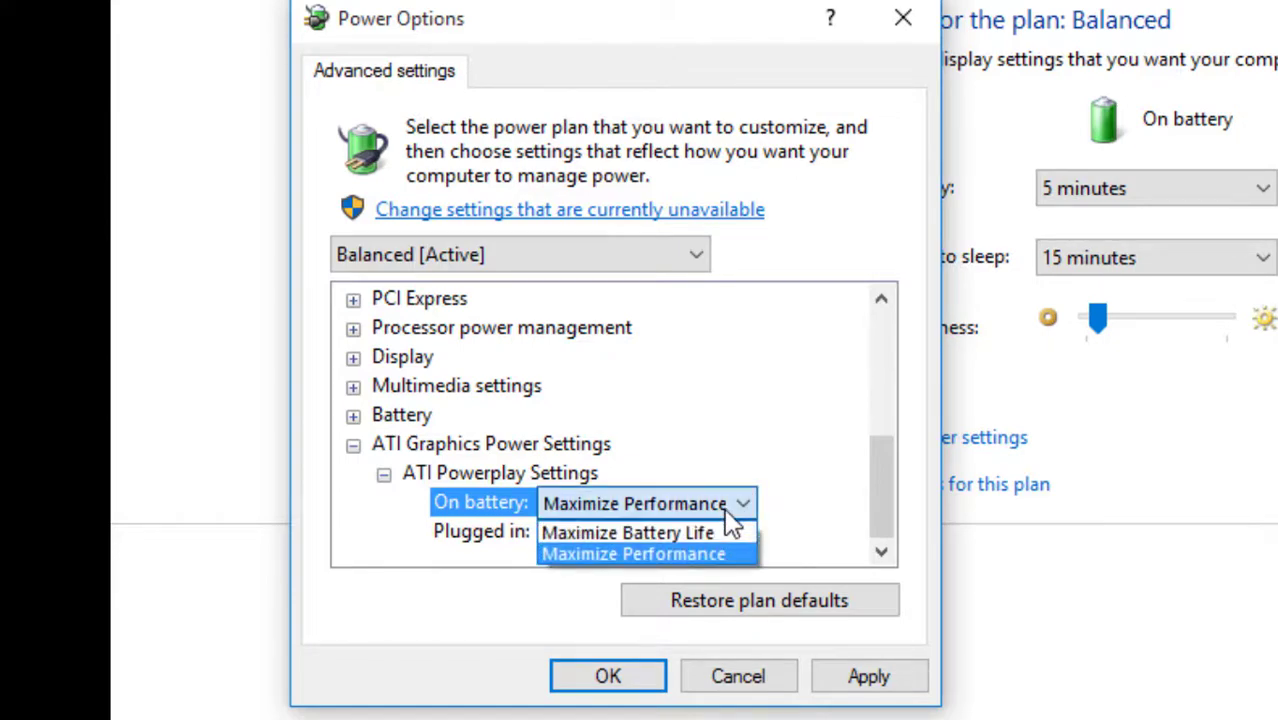
click(697, 543)
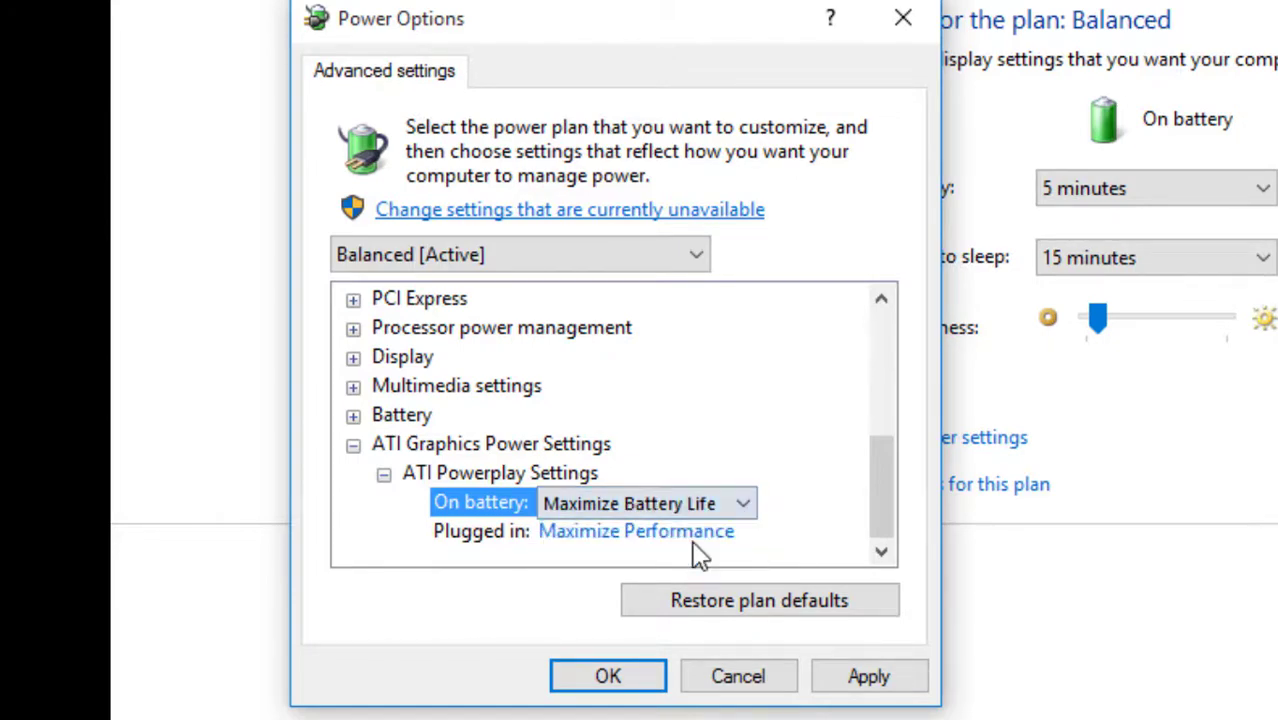
Step: Change the plugged-in PowerPlay mode from Maximize Performance to Maximize Battery Life
click(717, 533)
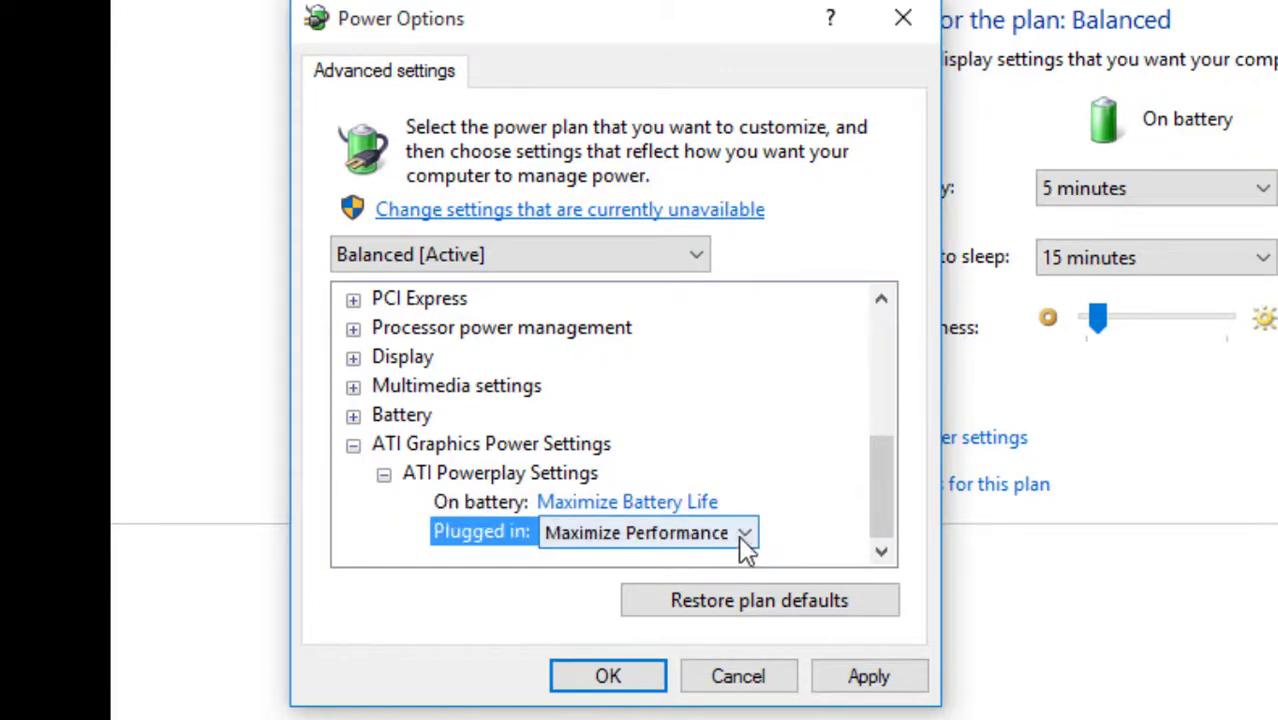
click(739, 536)
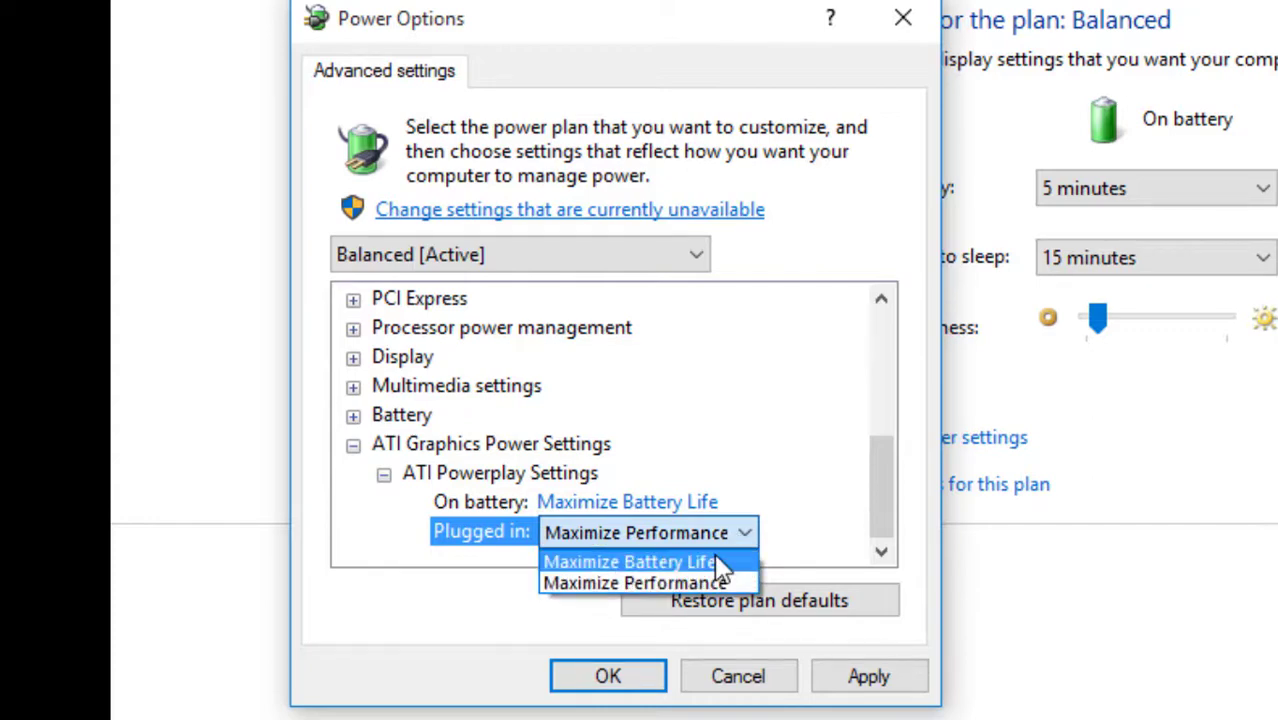
click(706, 564)
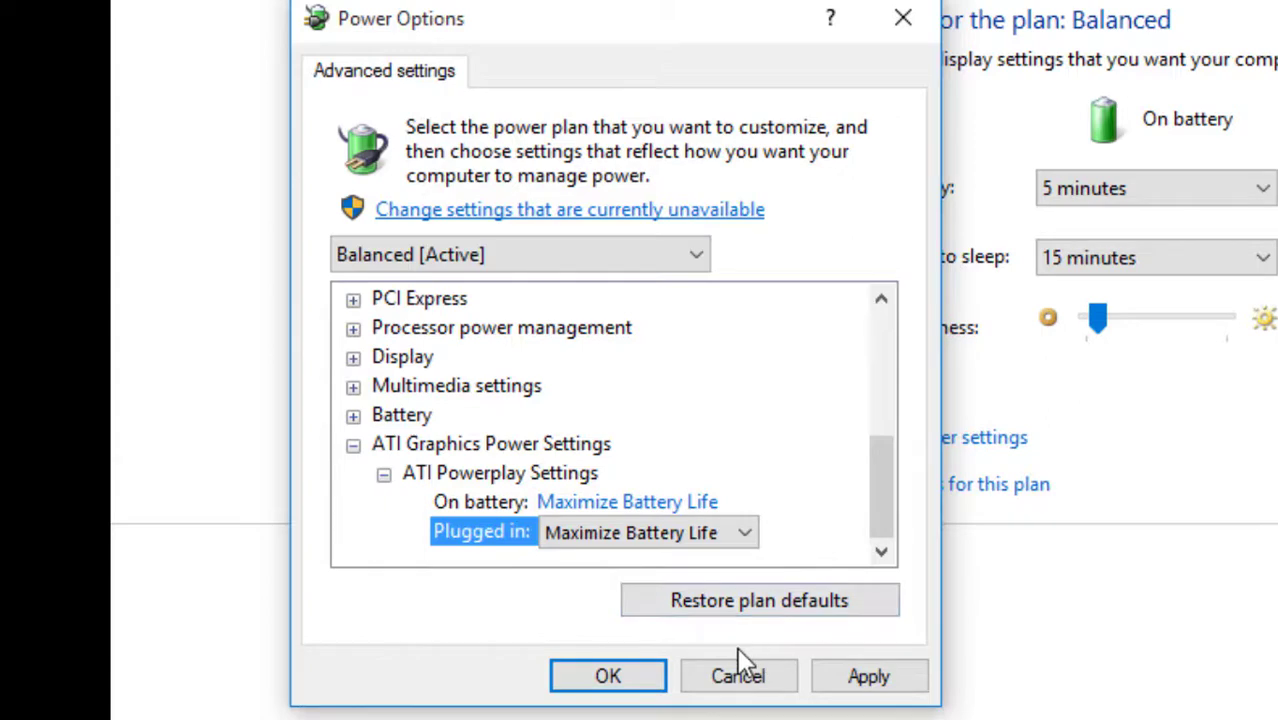
Step: Apply and confirm the advanced power settings, then dismiss the atibtmon.exe runtime error
click(900, 690)
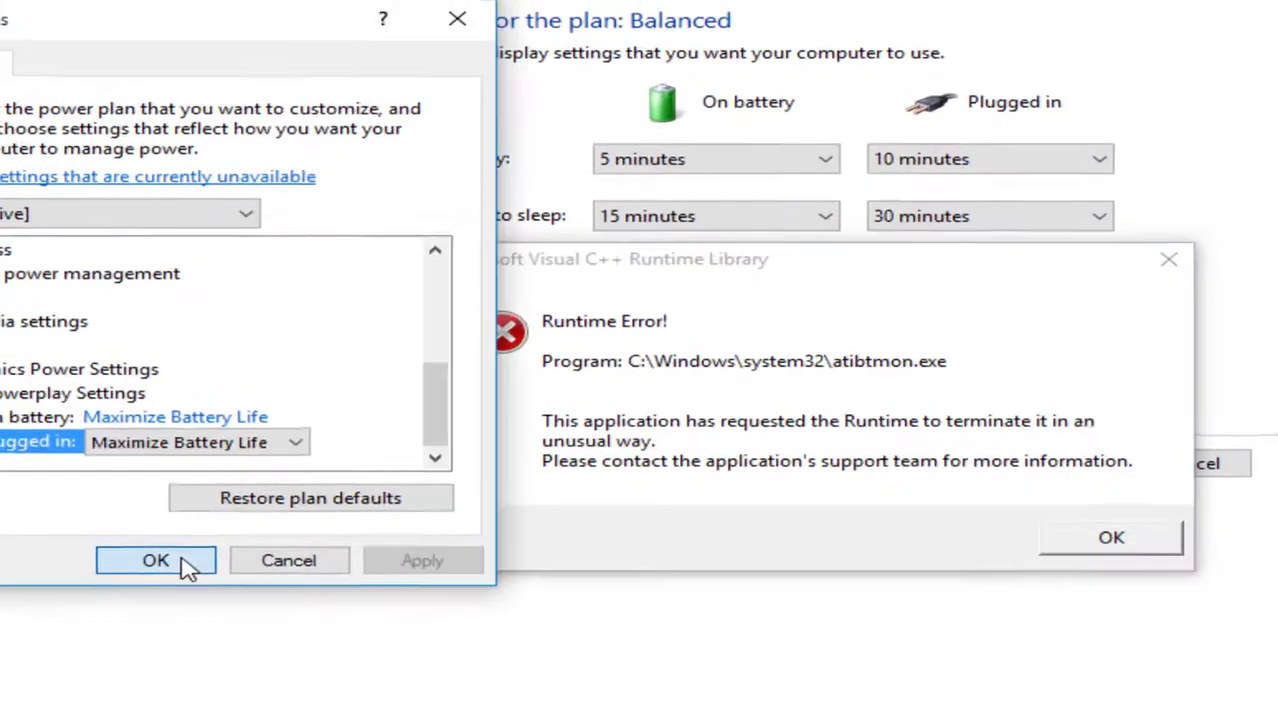
click(160, 508)
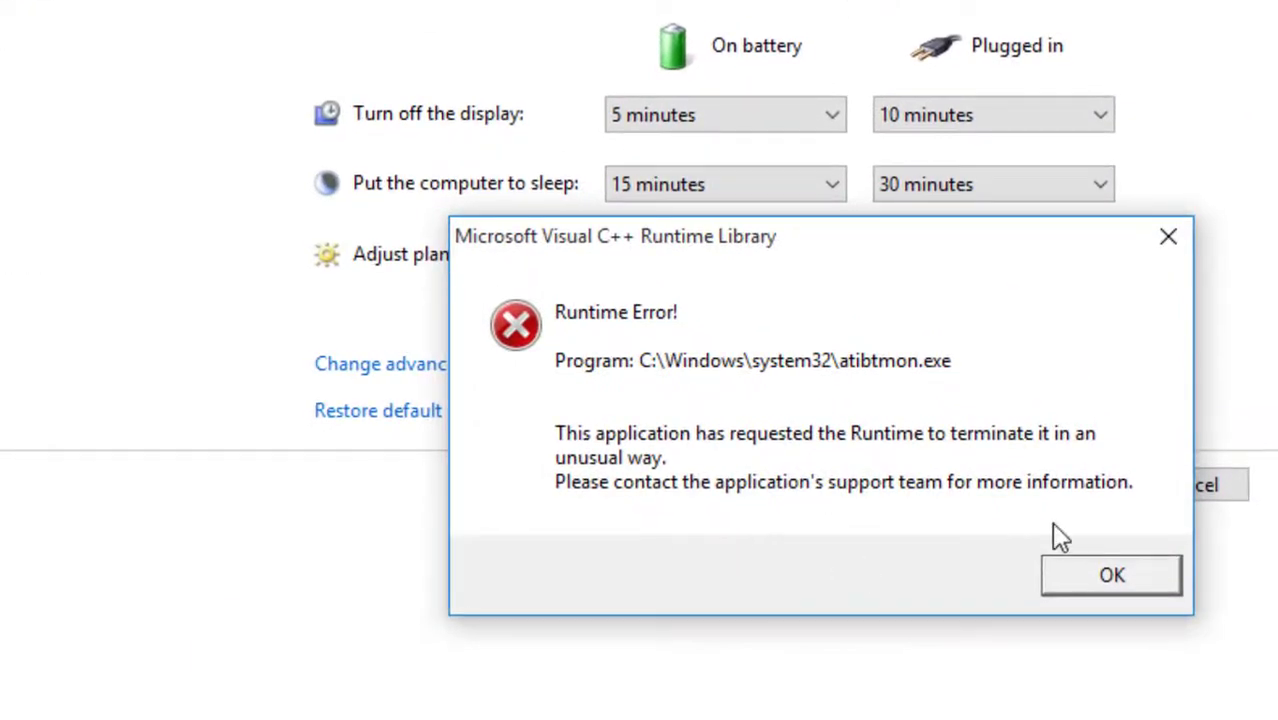
click(1097, 588)
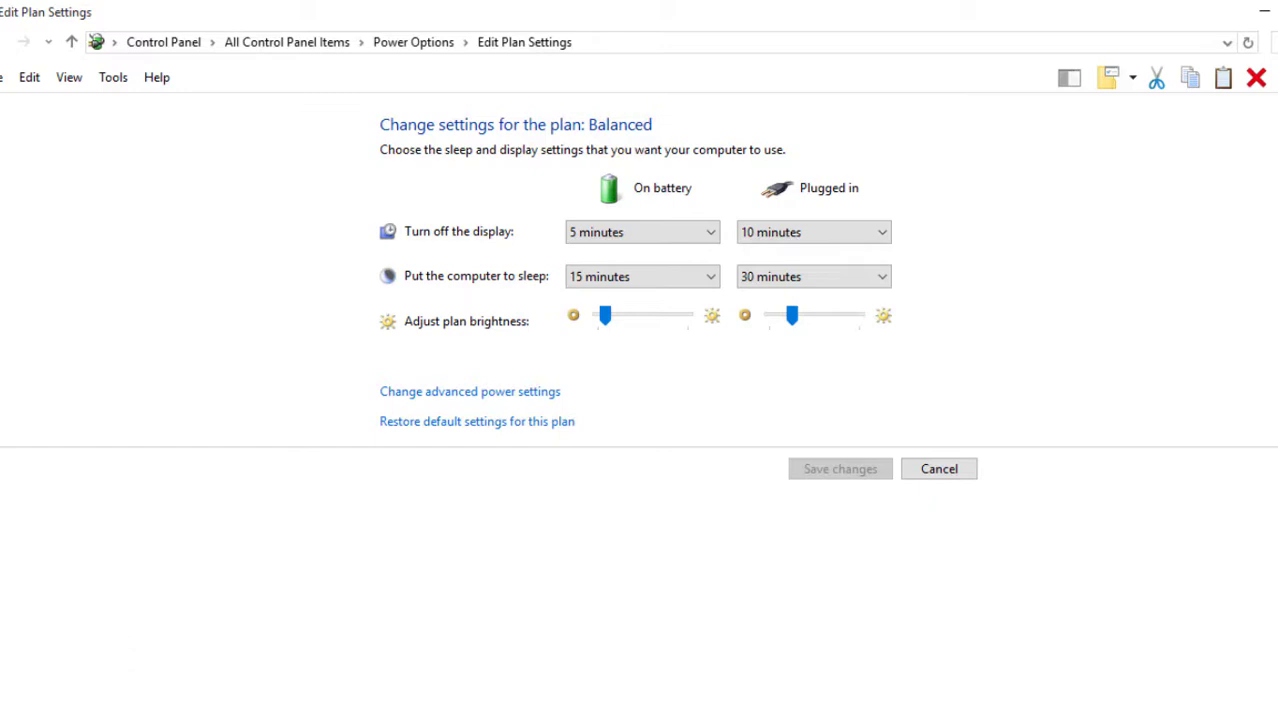
Step: Bring up the Shut Down Windows dialog with Alt+F4 and show its action choices
key(super)
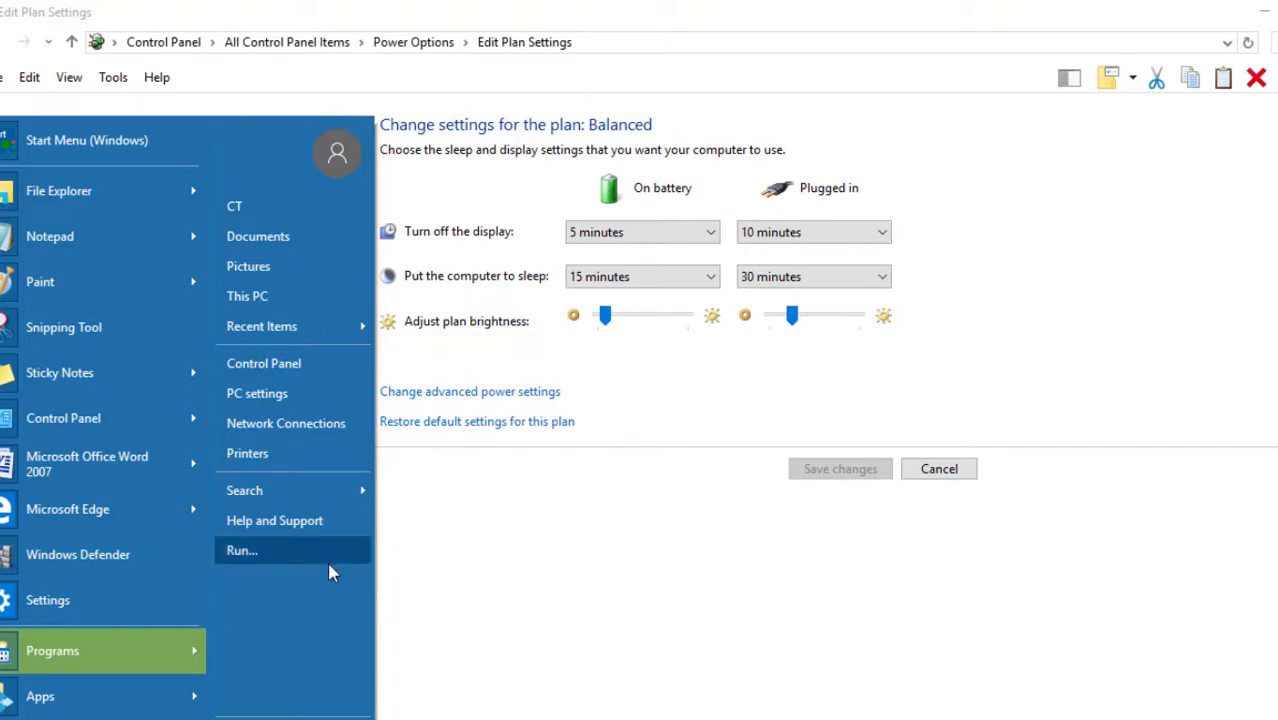
click(562, 657)
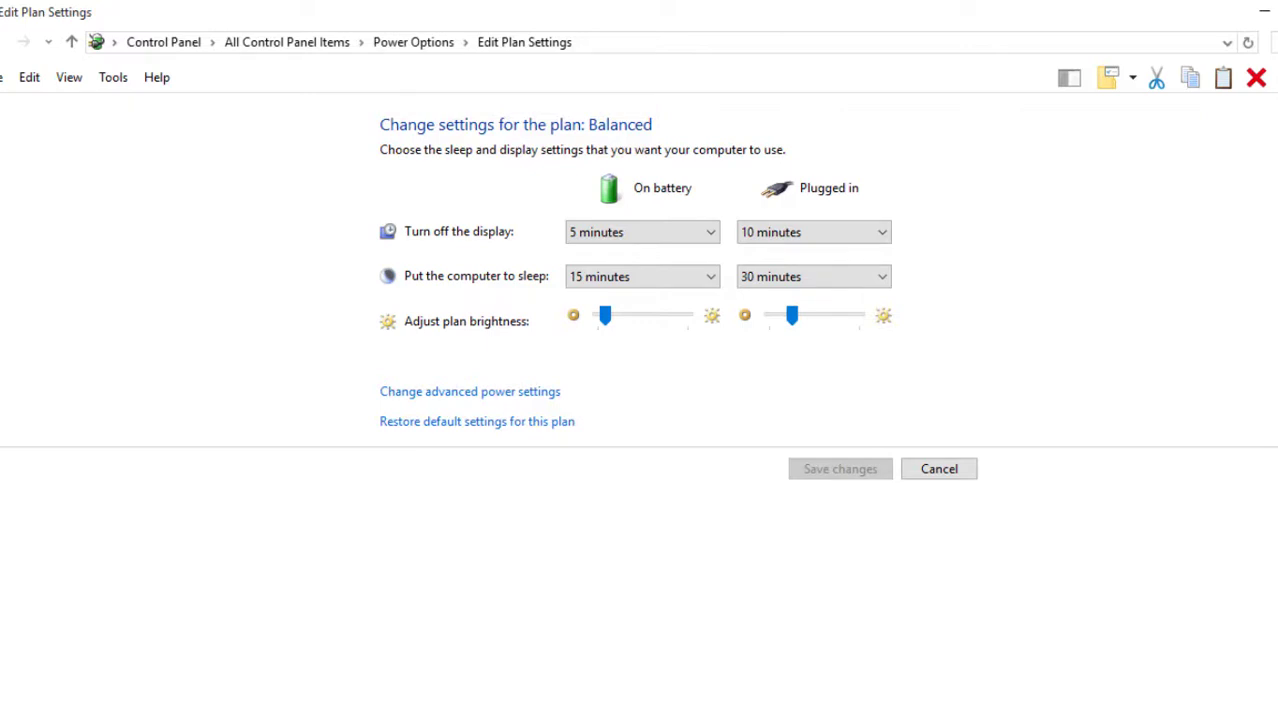
key(super)
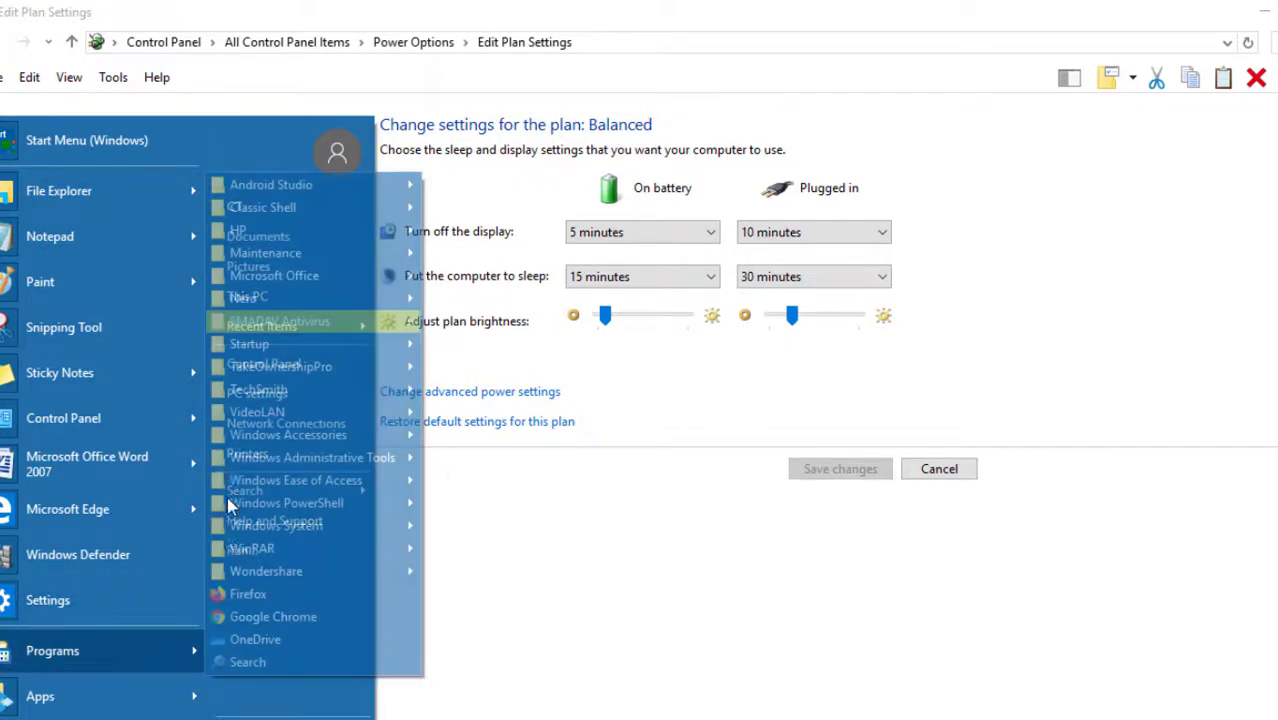
mouse_move(100, 651)
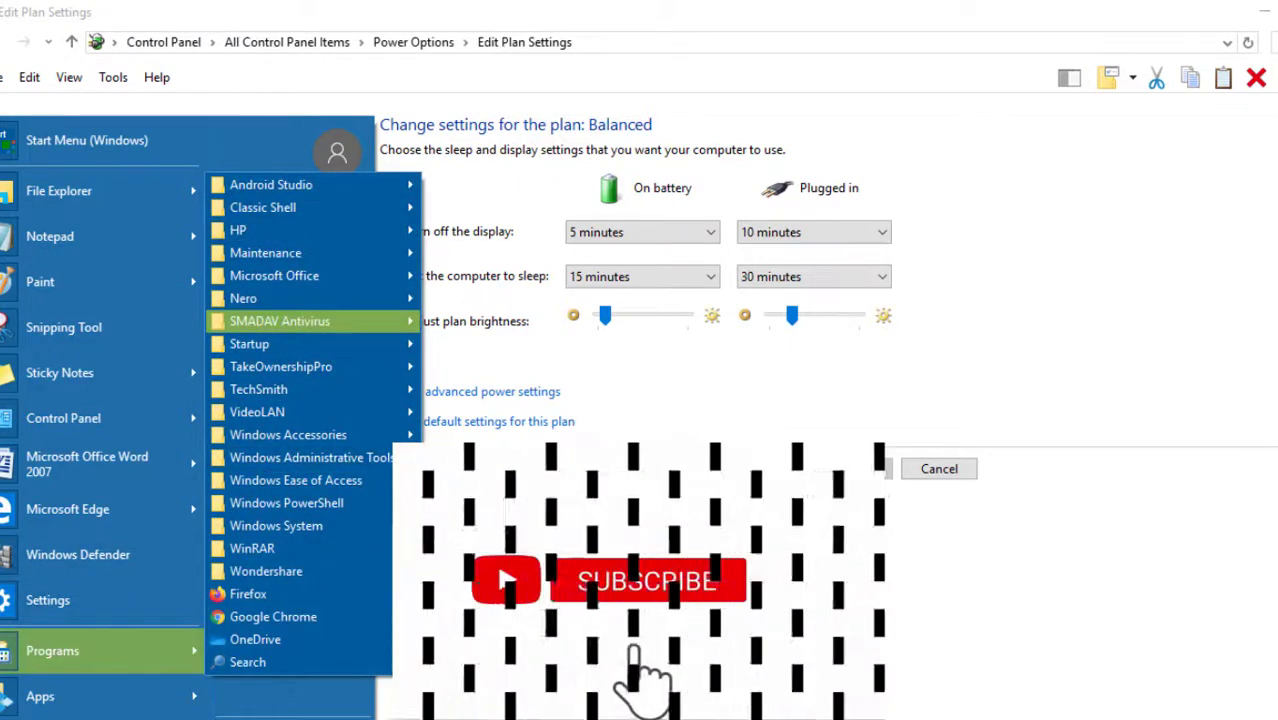
key(Escape)
key(Escape)
key(alt+F4)
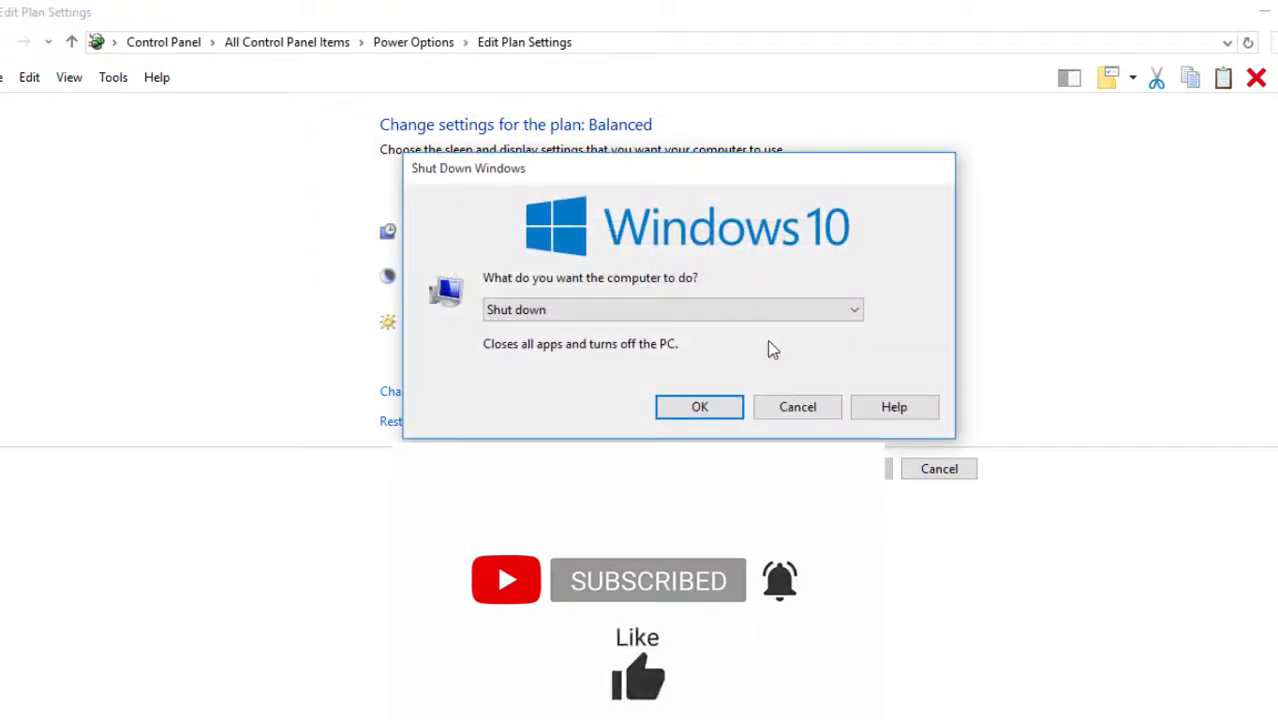
click(855, 312)
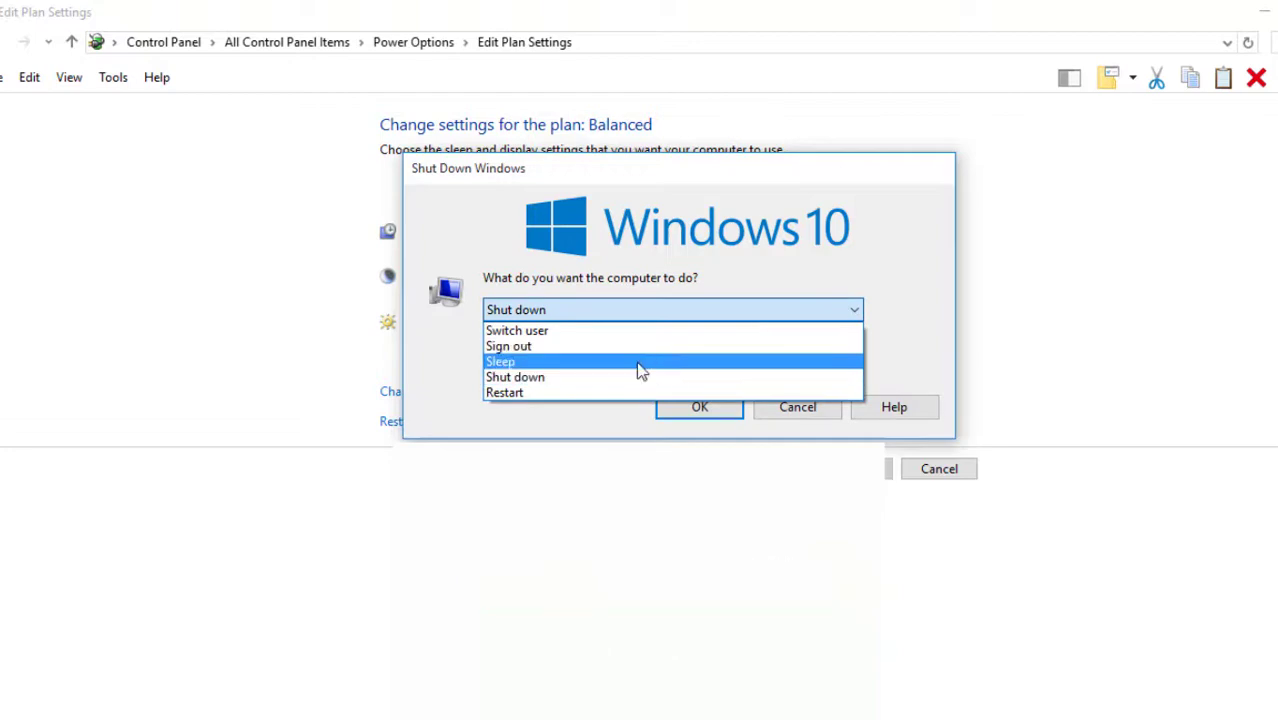